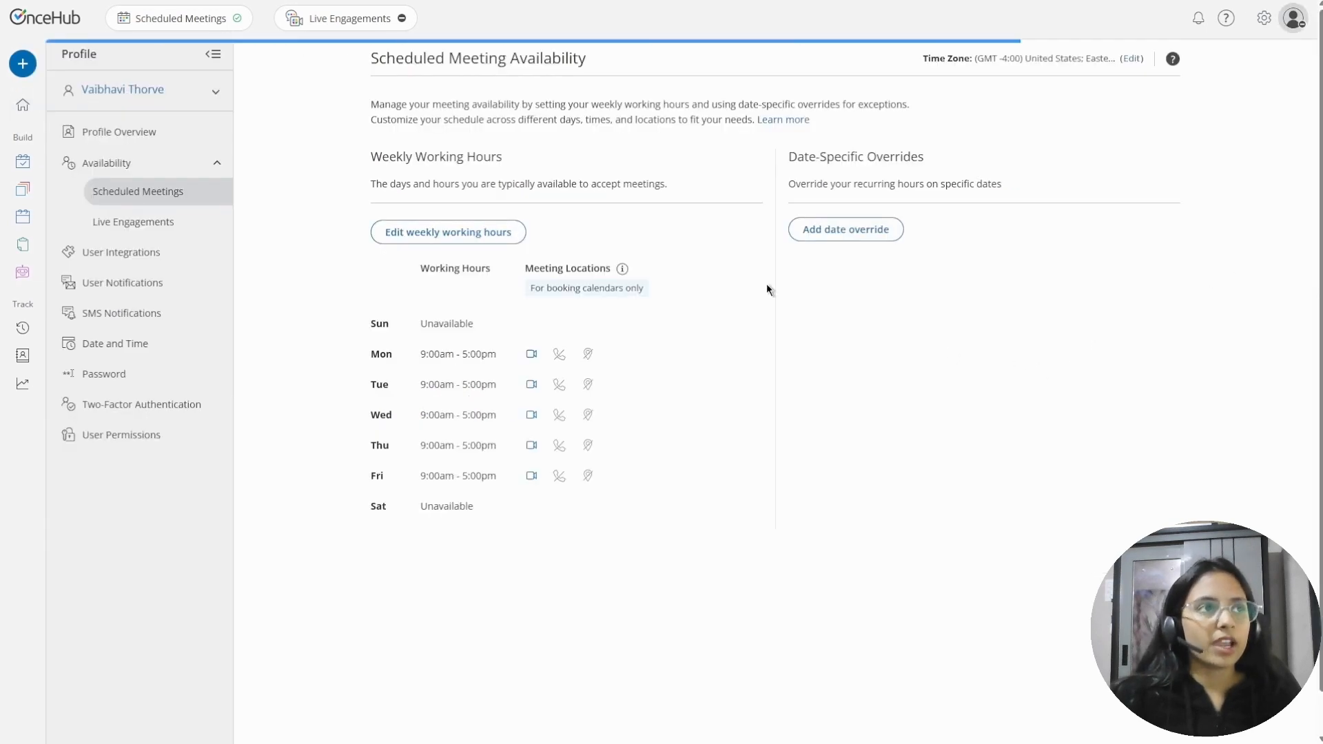
Edit the weekly working hours, keep the video meeting location for Monday, and apply the availability settings.
{"action": "left_click", "coordinate": [493, 246]}
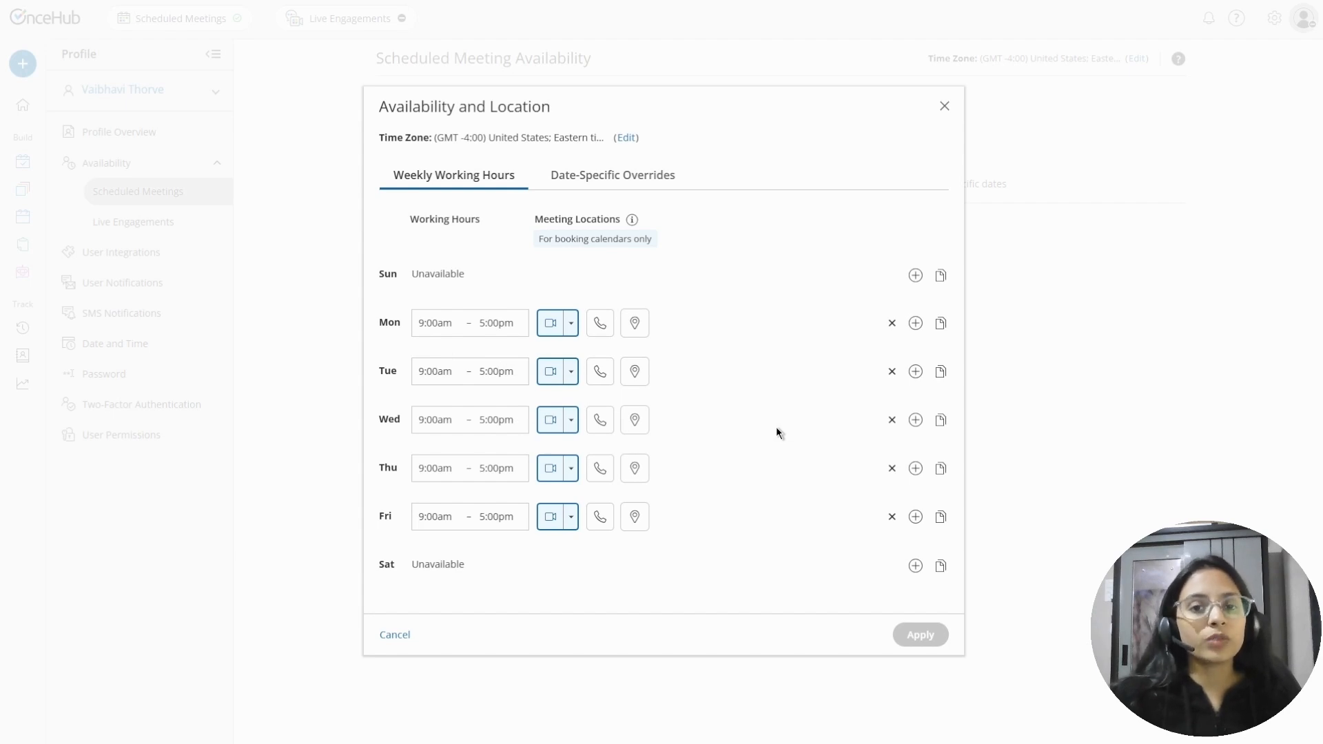
{"action": "left_click", "coordinate": [555, 327]}
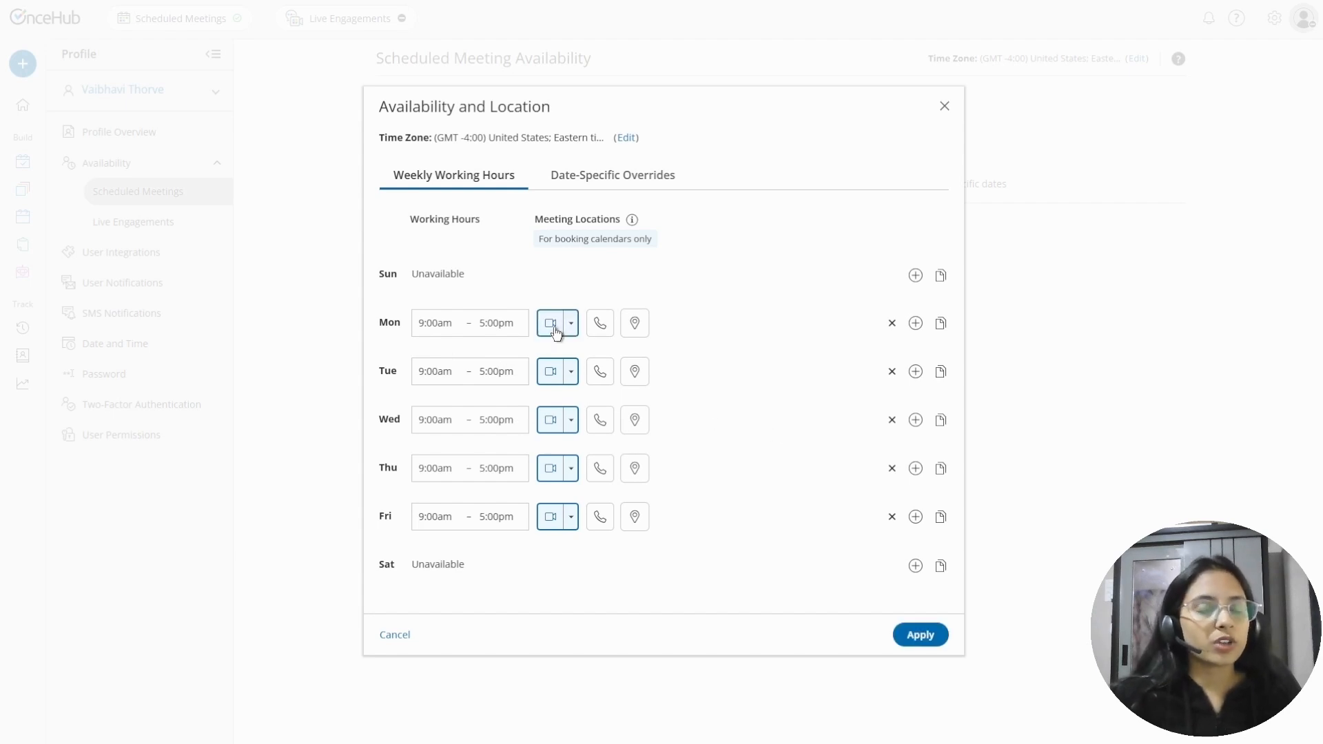
{"action": "left_click", "coordinate": [906, 635]}
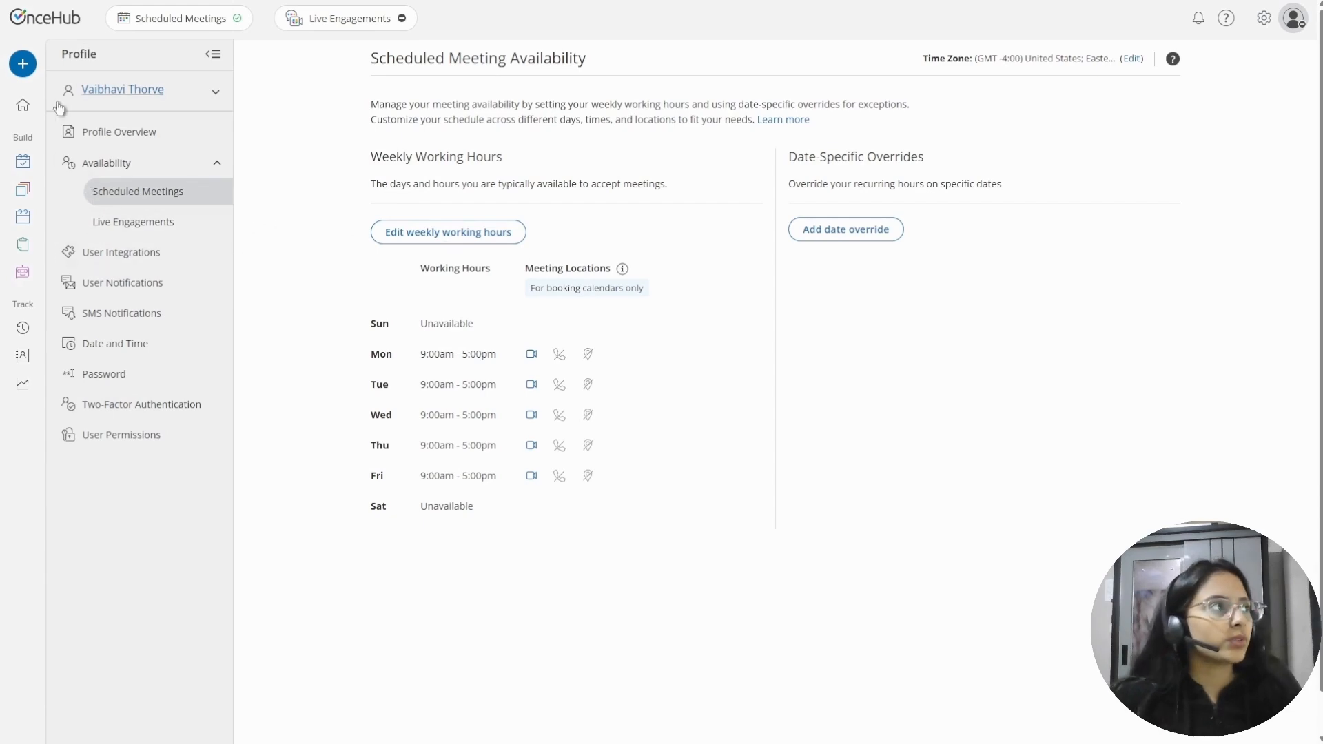
Create a booking calendar from scratch named "Initial Consultation", keeping the default meeting subject.
{"action": "left_click", "coordinate": [22, 105]}
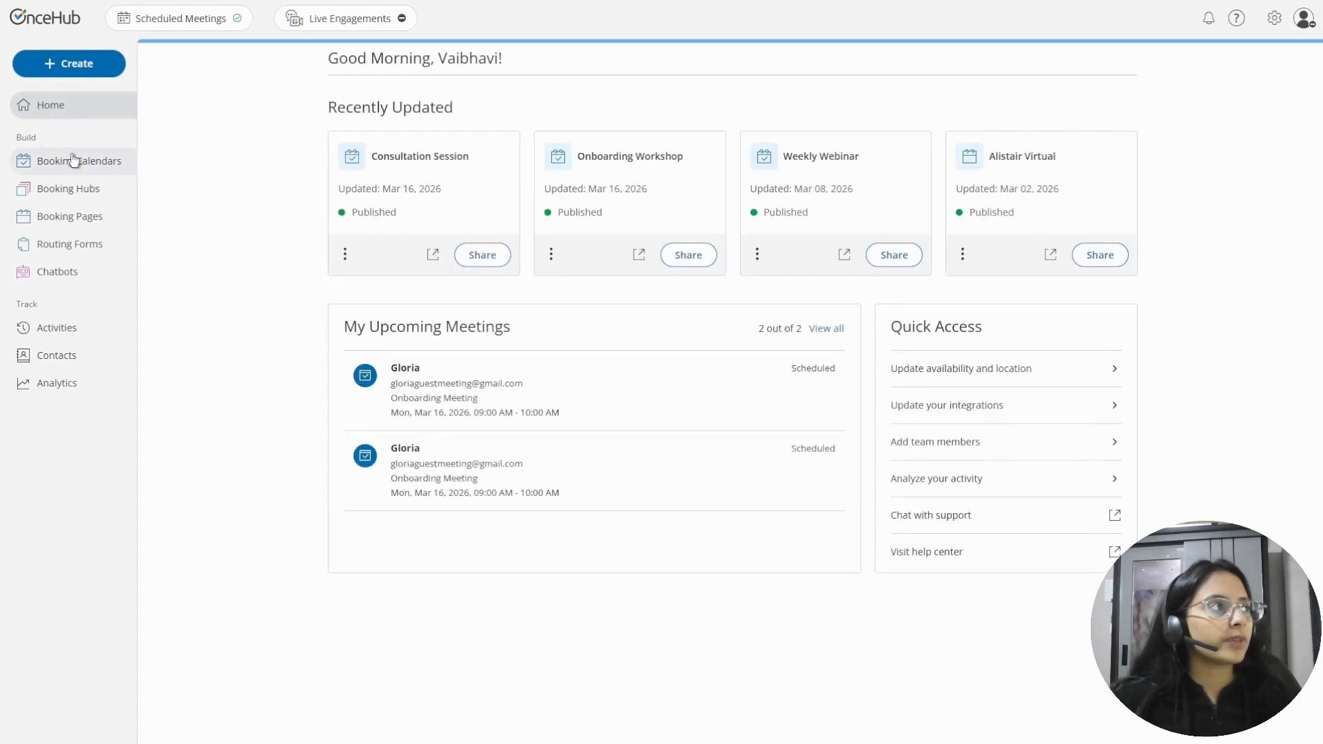
{"action": "left_click", "coordinate": [85, 170]}
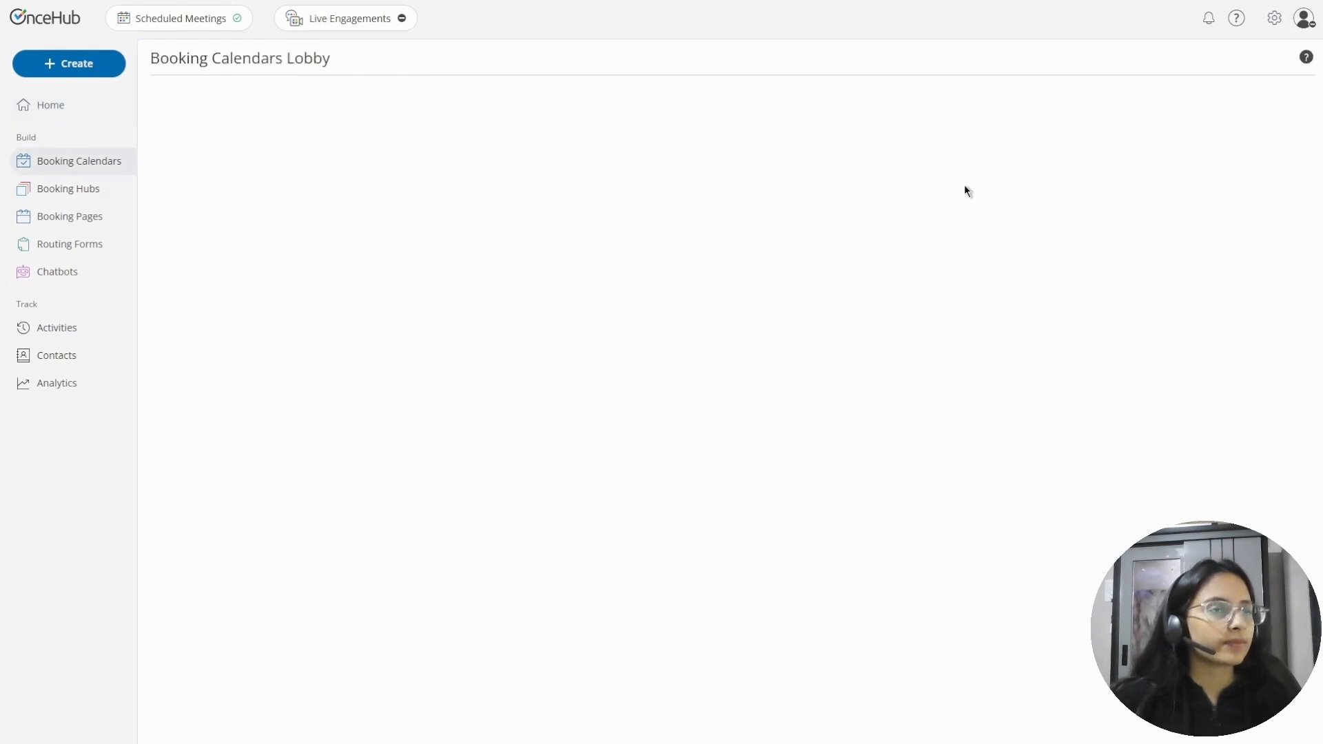
{"action": "left_click", "coordinate": [1202, 113]}
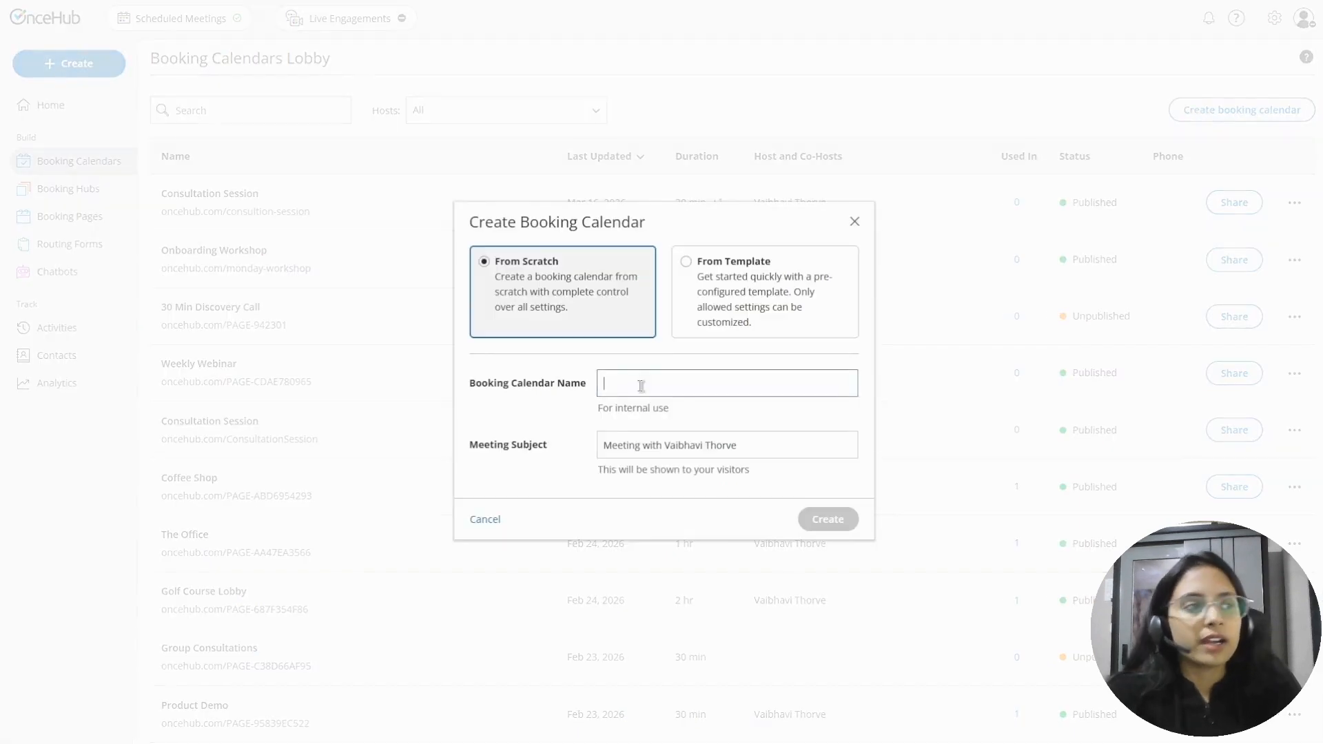
{"action": "type", "text": "In"}
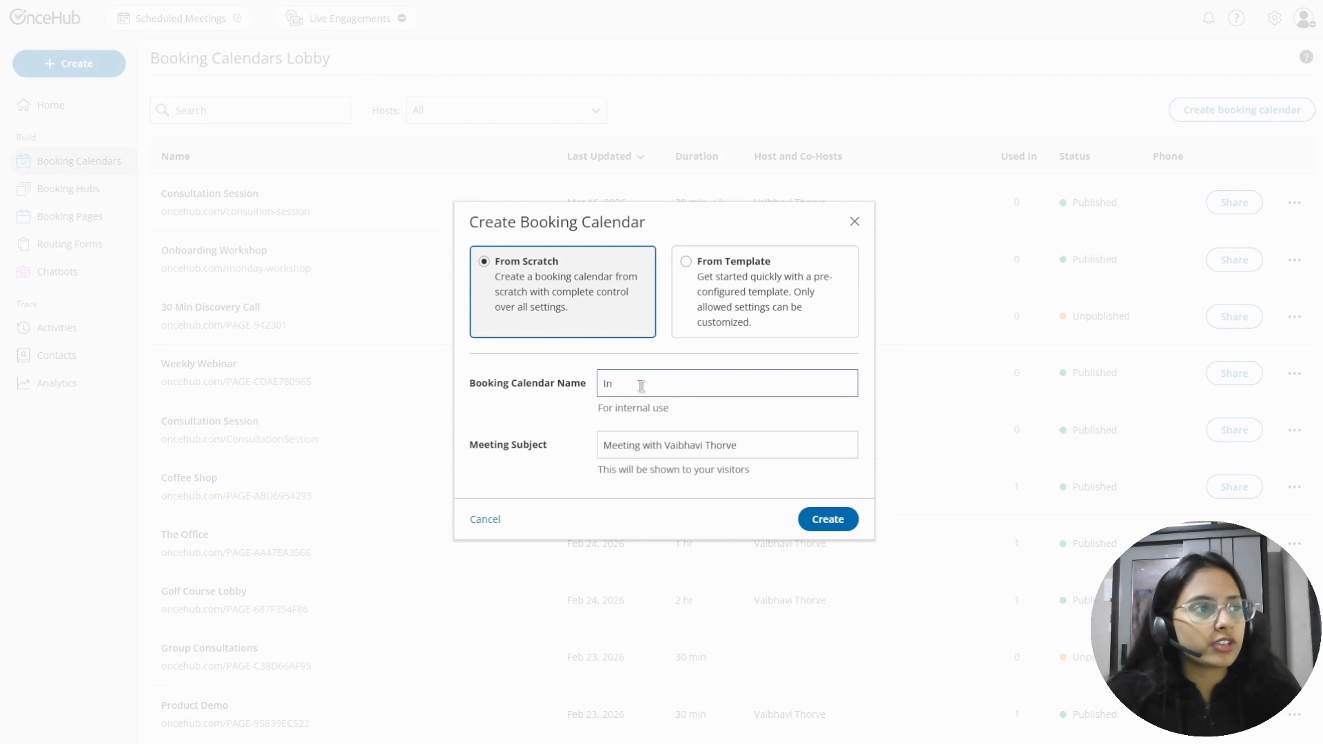
{"action": "type", "text": "itial "}
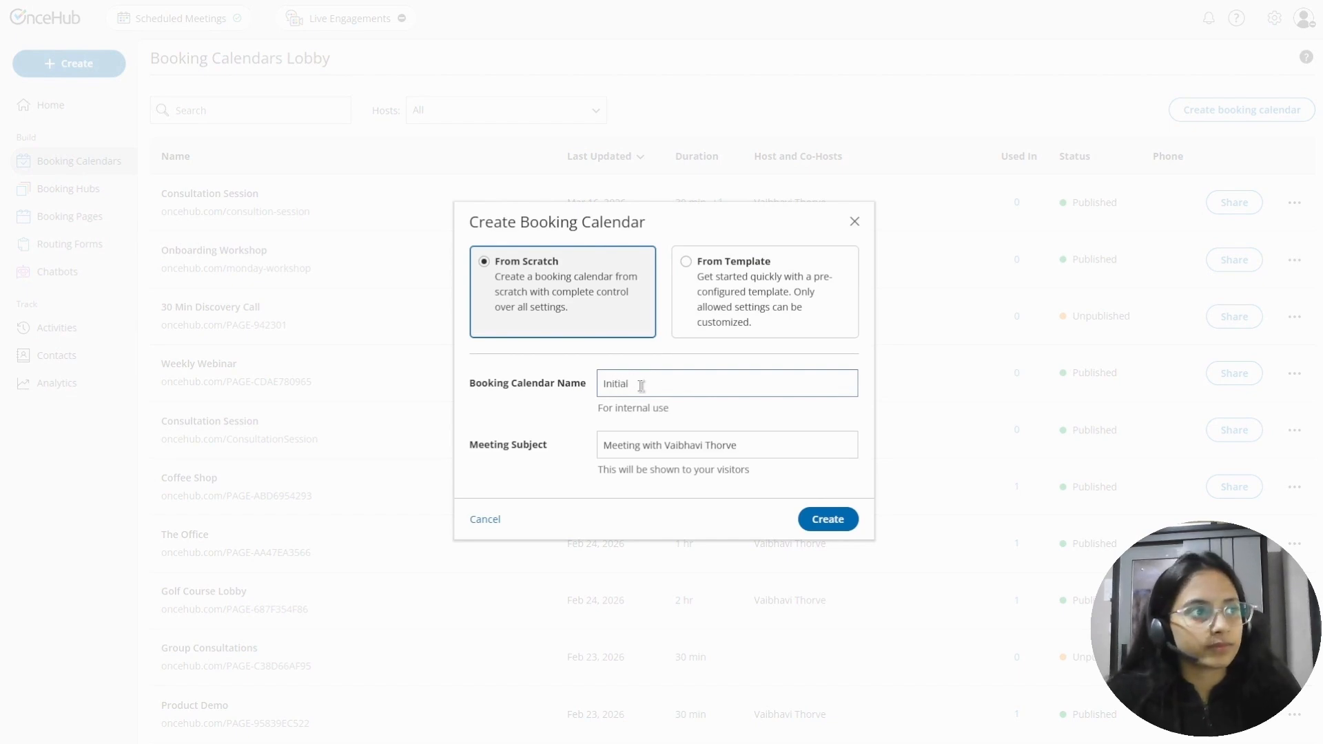
{"action": "type", "text": "Consultation"}
{"action": "left_click", "coordinate": [821, 527]}
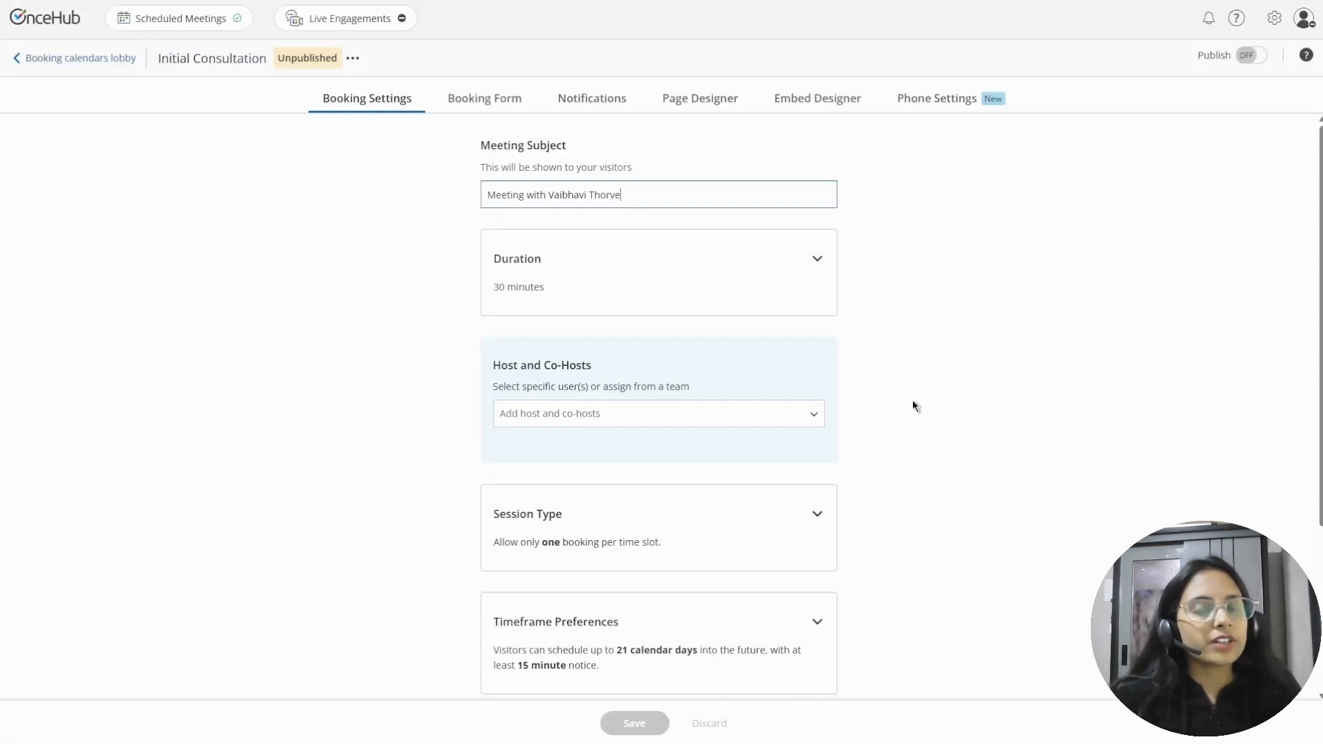
Set the booking calendar's meeting duration to 15 minutes and collapse the duration settings.
{"action": "left_click", "coordinate": [754, 271]}
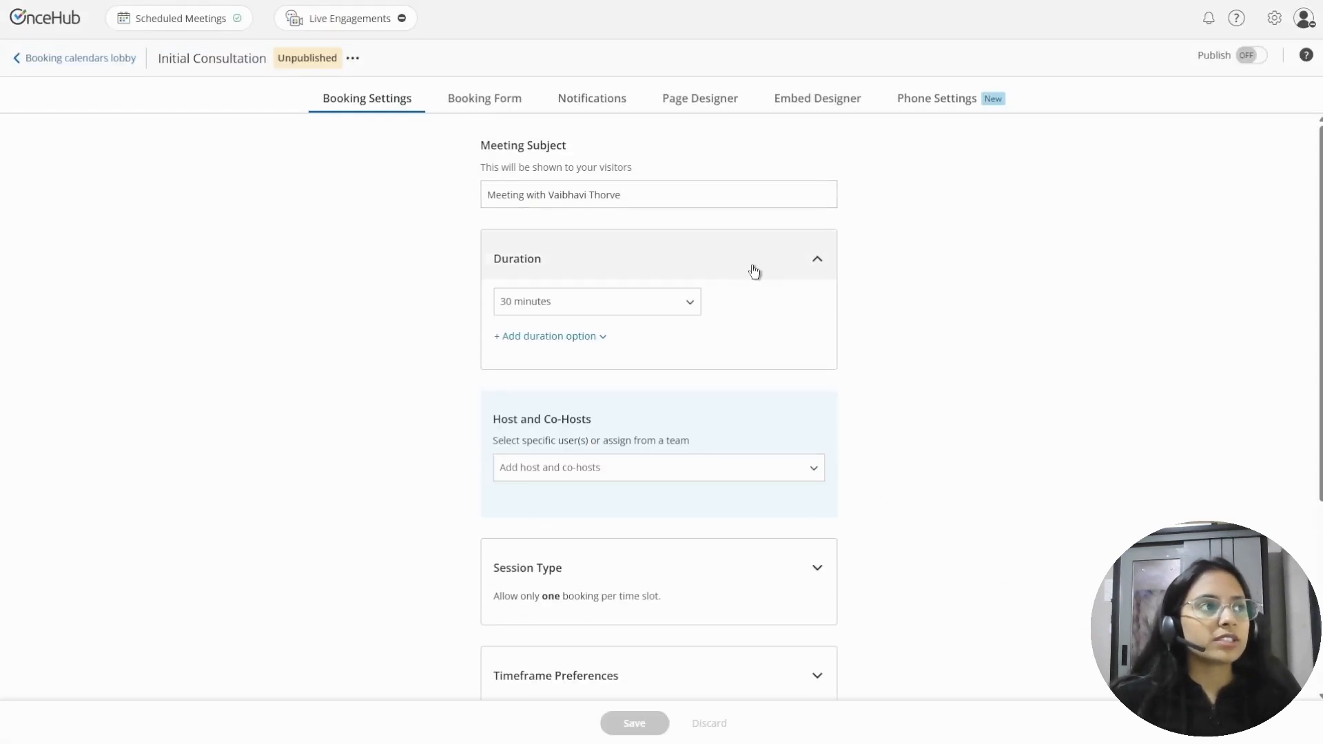
{"action": "left_click", "coordinate": [662, 311]}
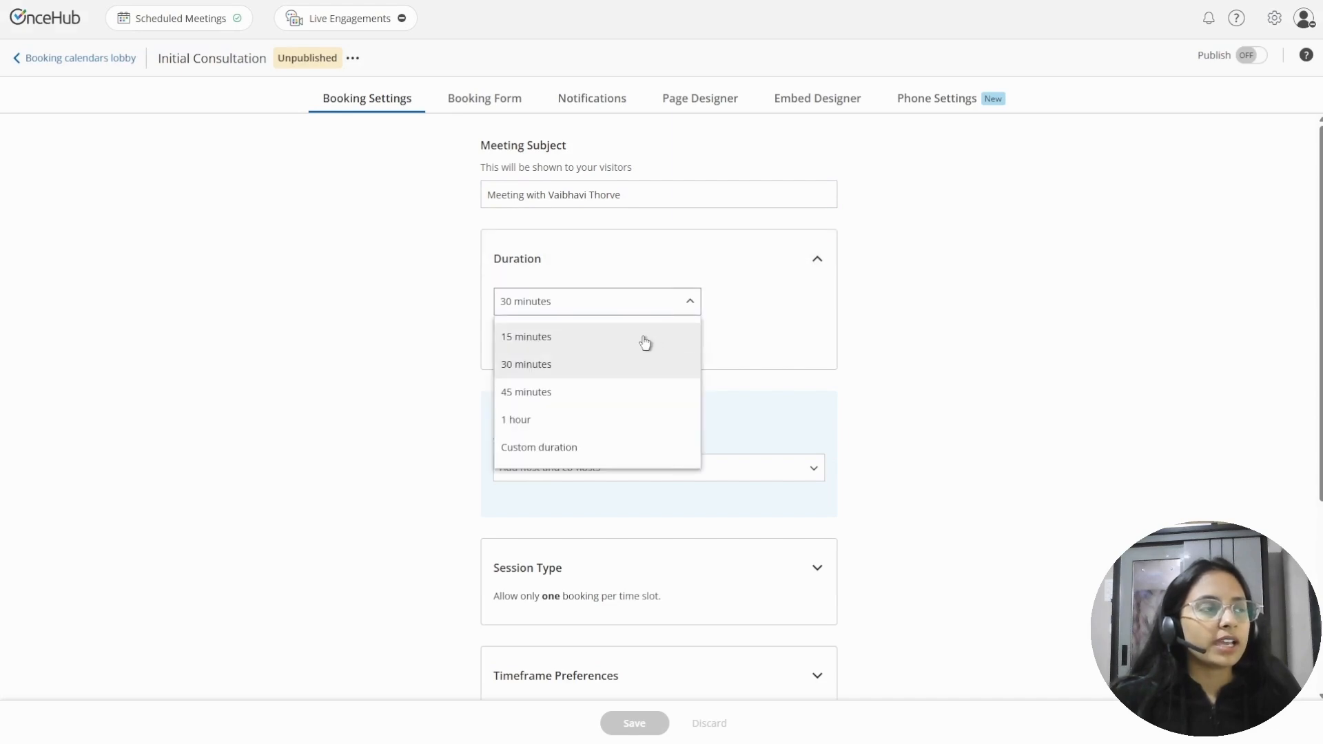
{"action": "left_click", "coordinate": [644, 339]}
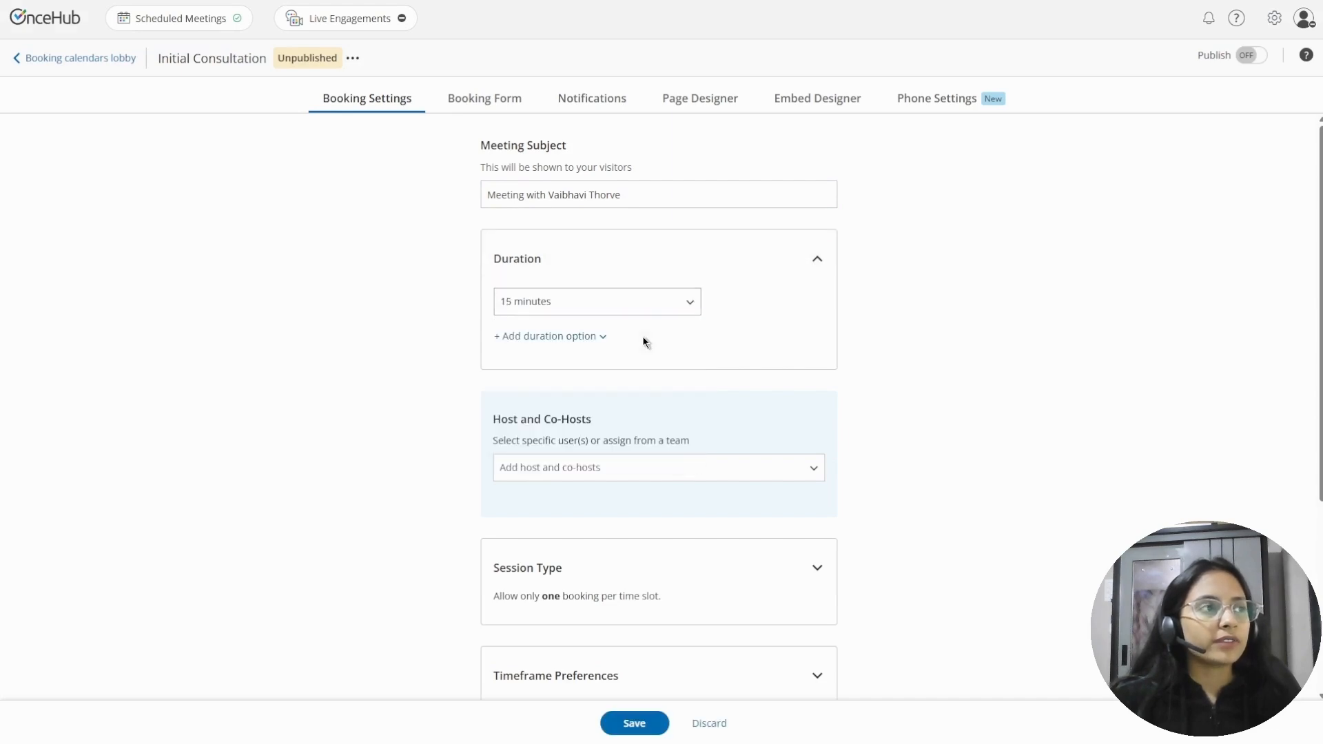
{"action": "left_click", "coordinate": [807, 263]}
Add the account's own user as the specific meeting host of the booking calendar.
{"action": "scroll", "coordinate": [854, 369], "scroll_direction": "down", "scroll_amount": 2}
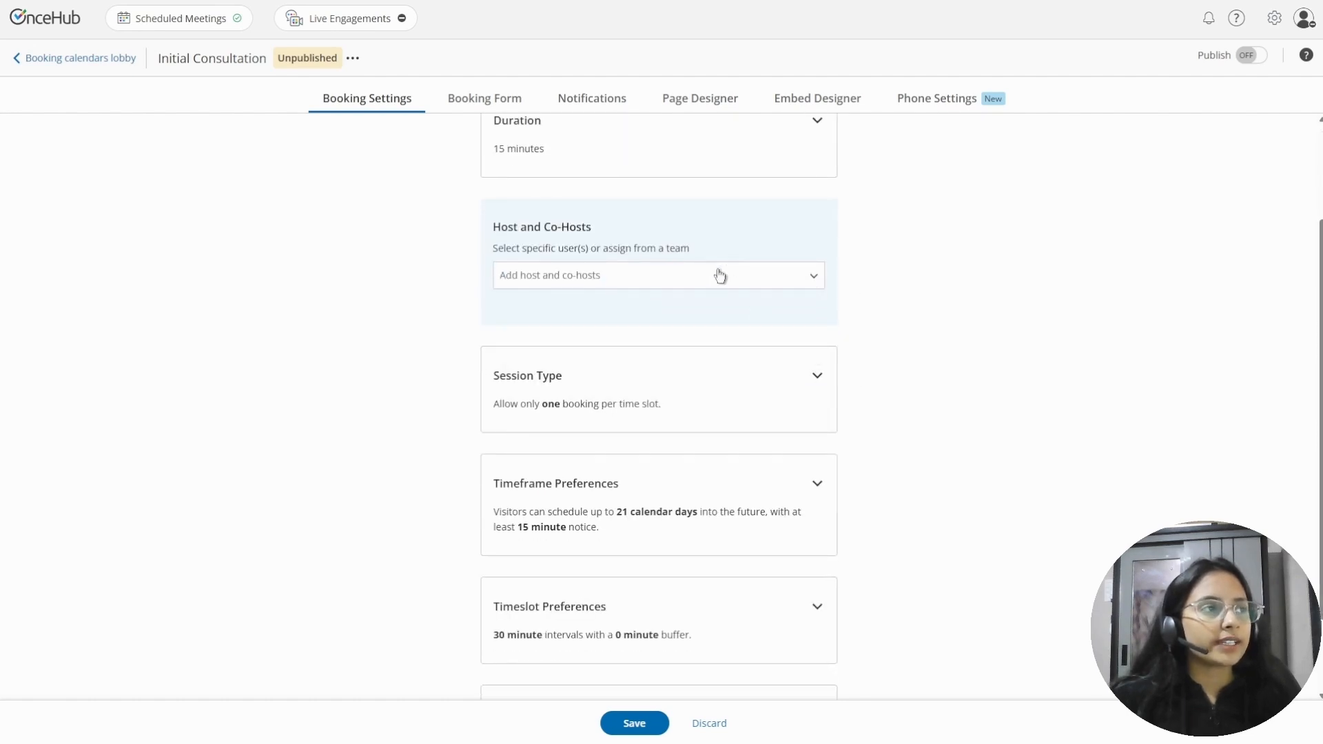
{"action": "left_click", "coordinate": [725, 285]}
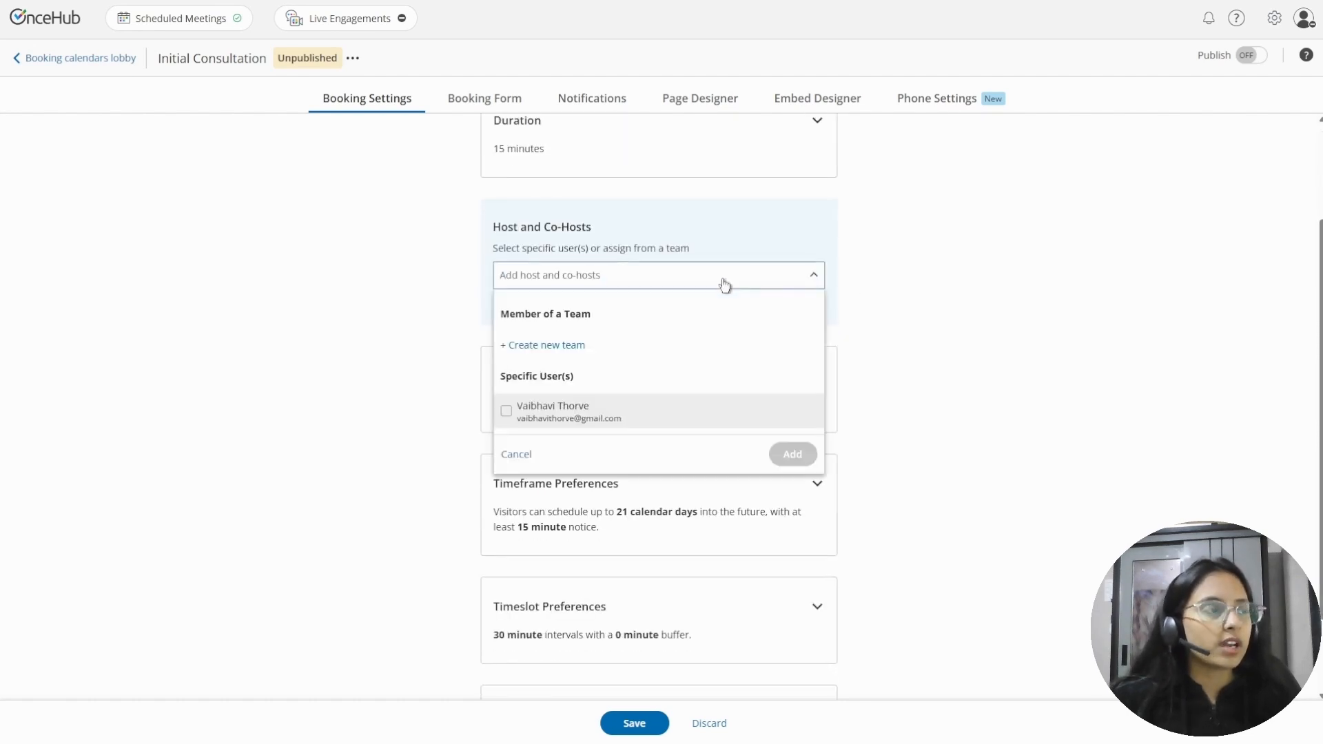
{"action": "left_click", "coordinate": [596, 414]}
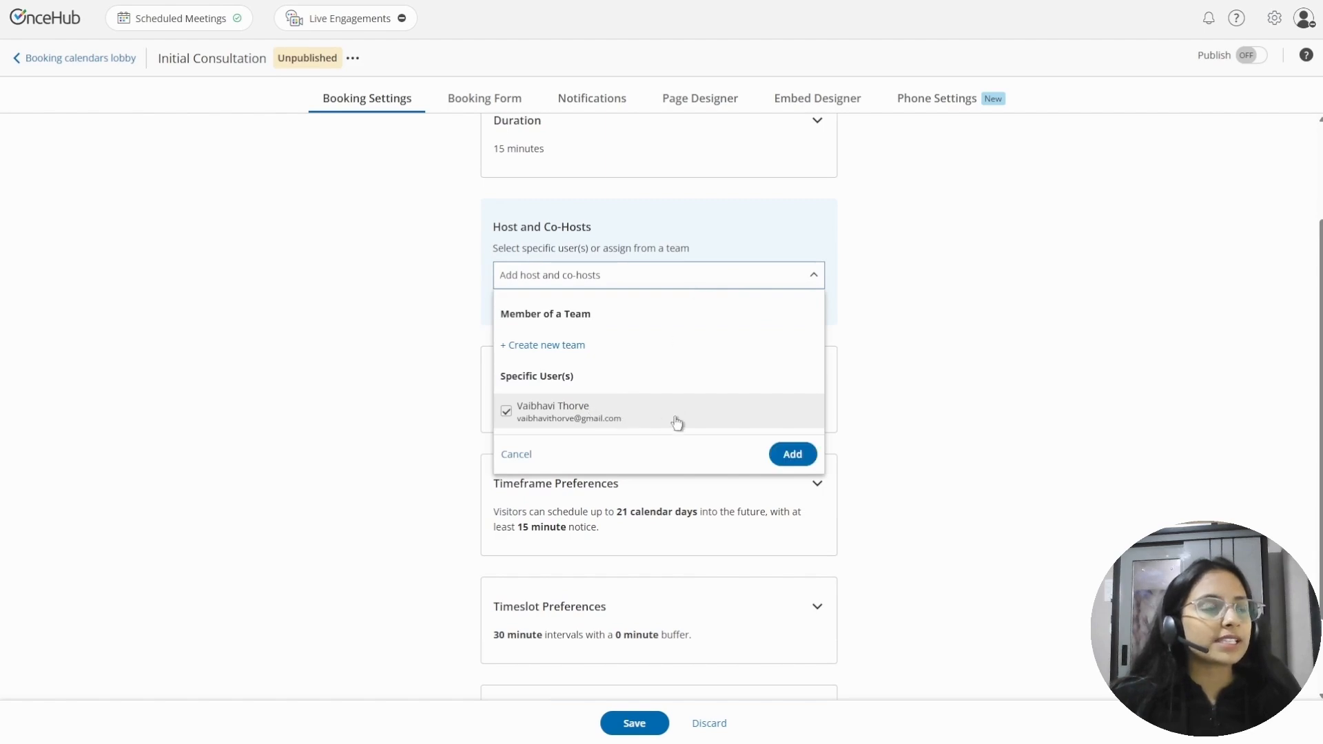
{"action": "left_click", "coordinate": [792, 455]}
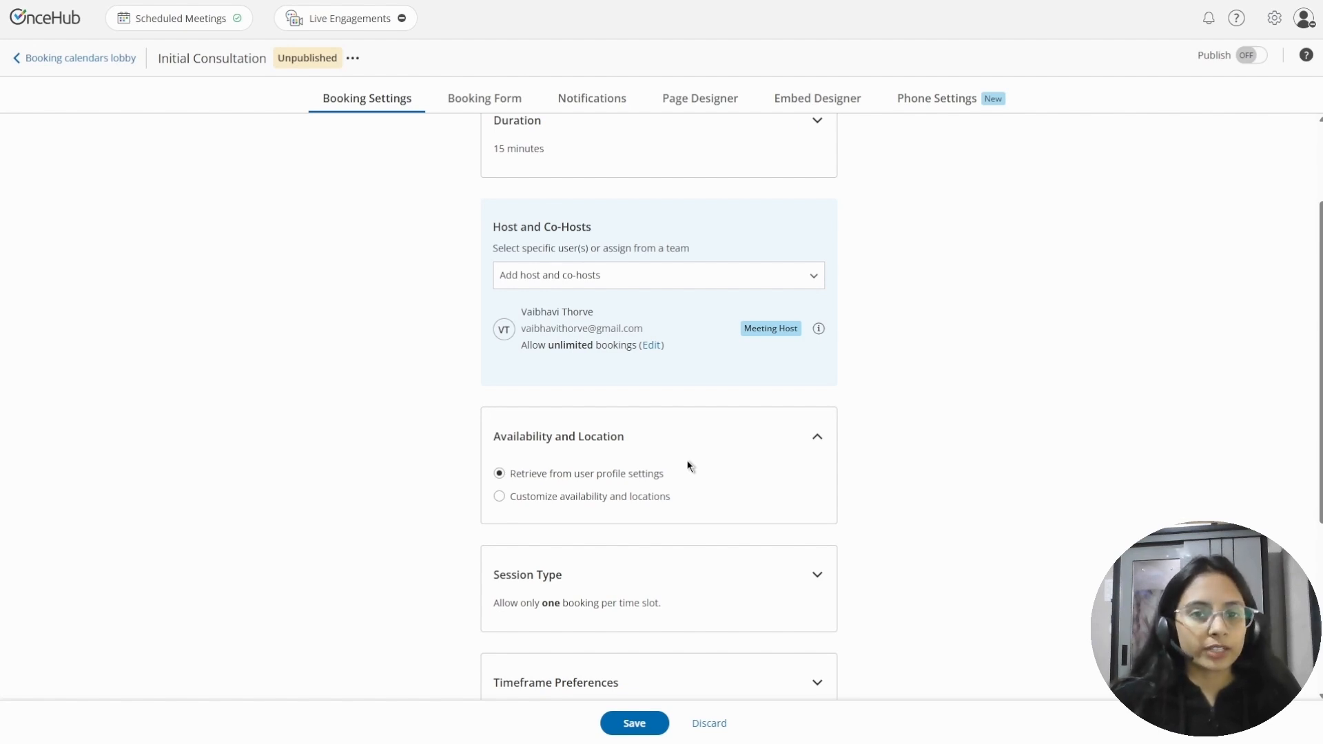
Check the session type, keep it as Single Session, and save the booking settings.
{"action": "scroll", "coordinate": [689, 475], "scroll_direction": "down", "scroll_amount": 1}
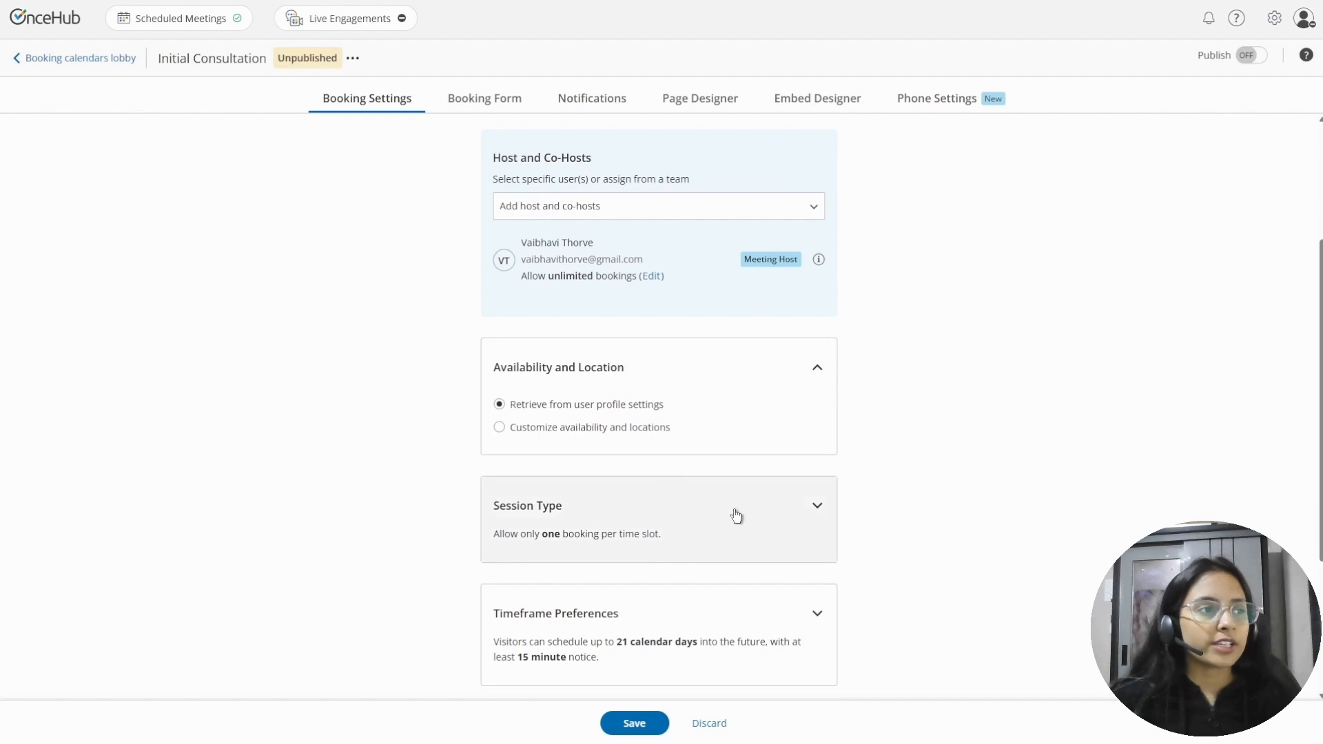
{"action": "left_click", "coordinate": [705, 524]}
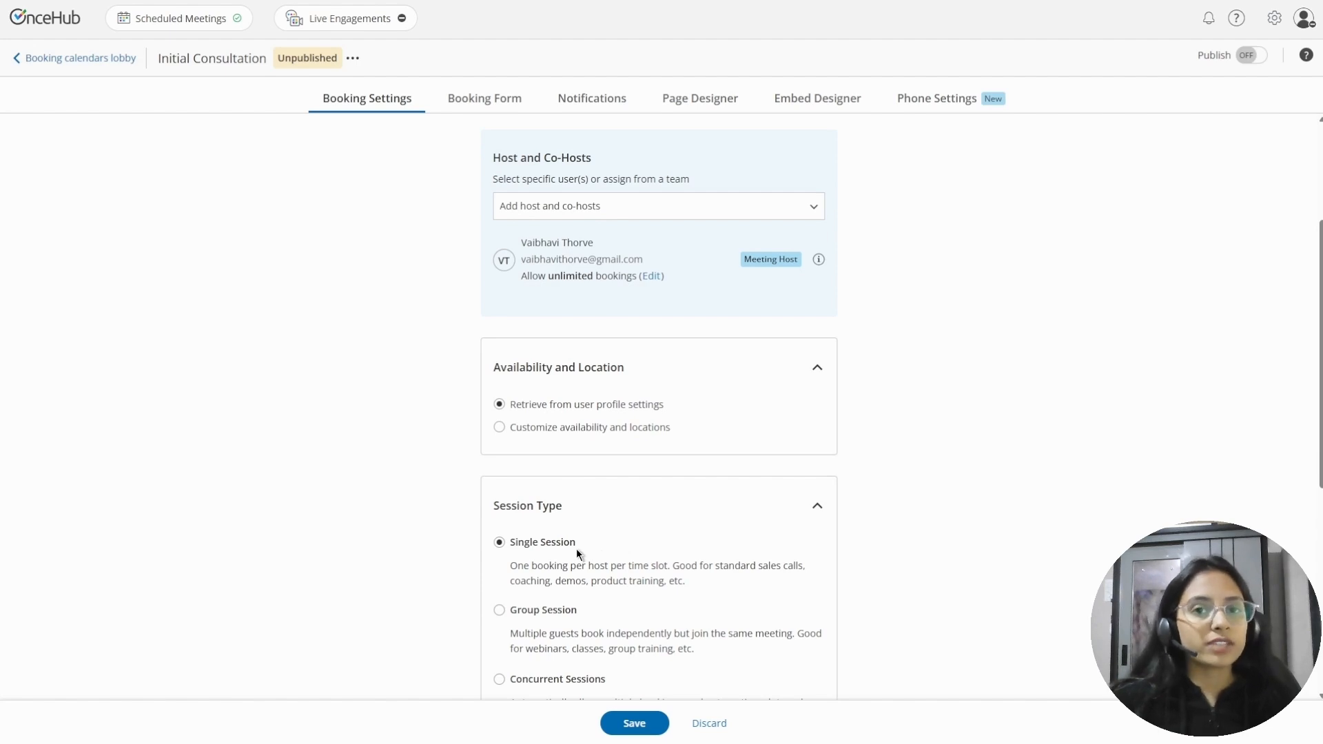
{"action": "left_click", "coordinate": [708, 511]}
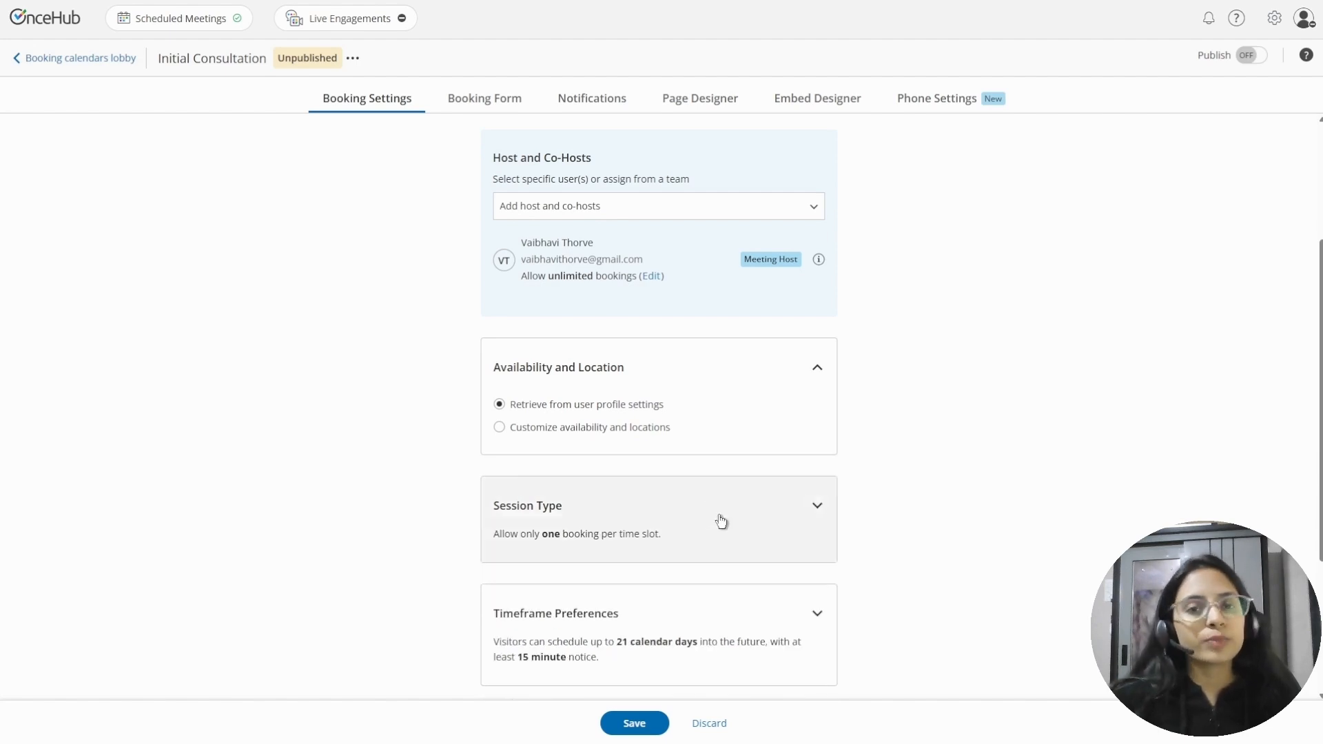
{"action": "left_click", "coordinate": [641, 724]}
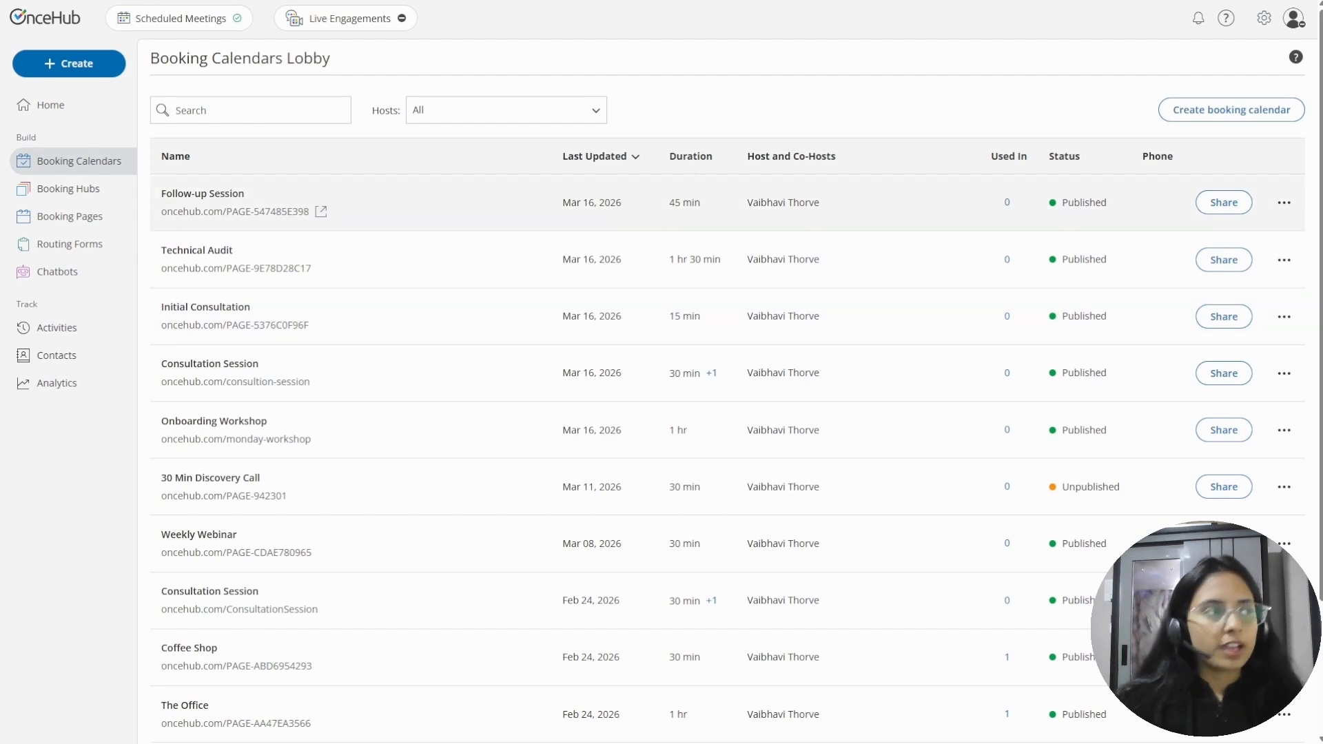
Create a new booking hub named "Select a Service" with the default owner.
{"action": "left_click", "coordinate": [96, 205]}
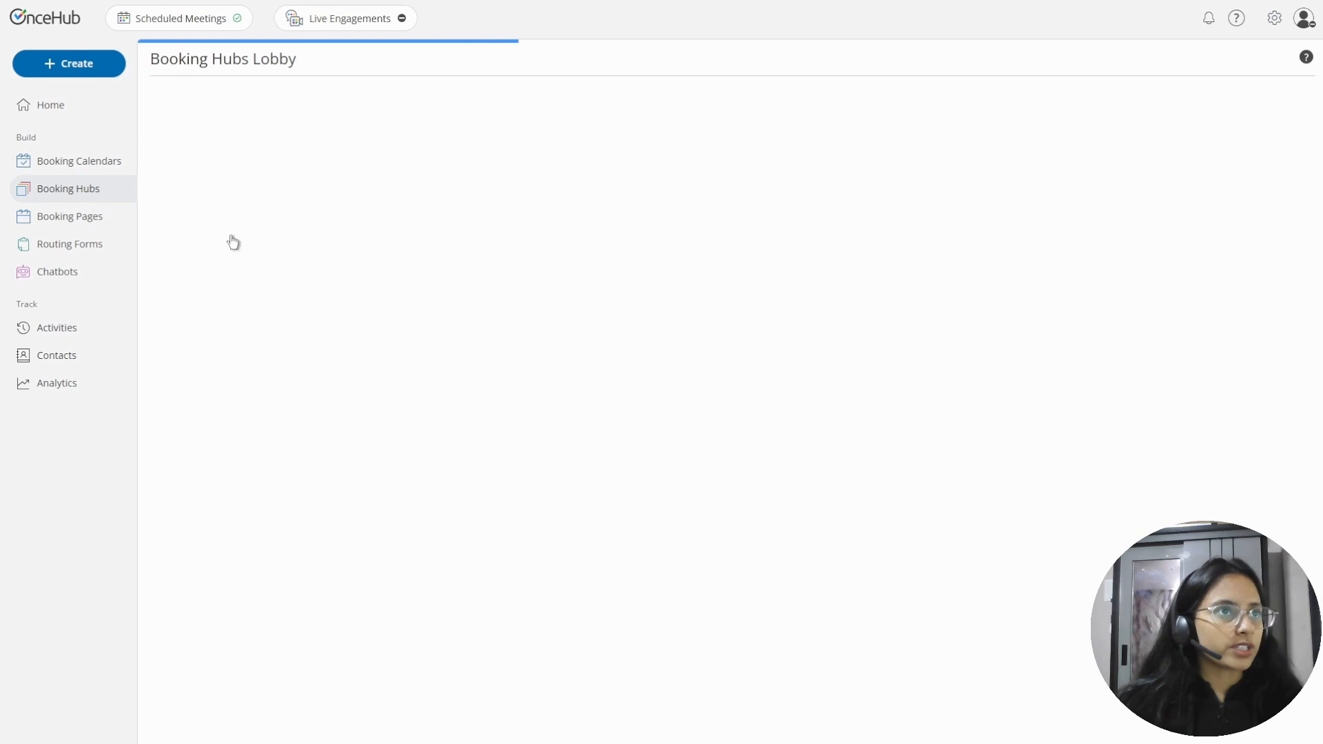
{"action": "left_click", "coordinate": [1233, 114]}
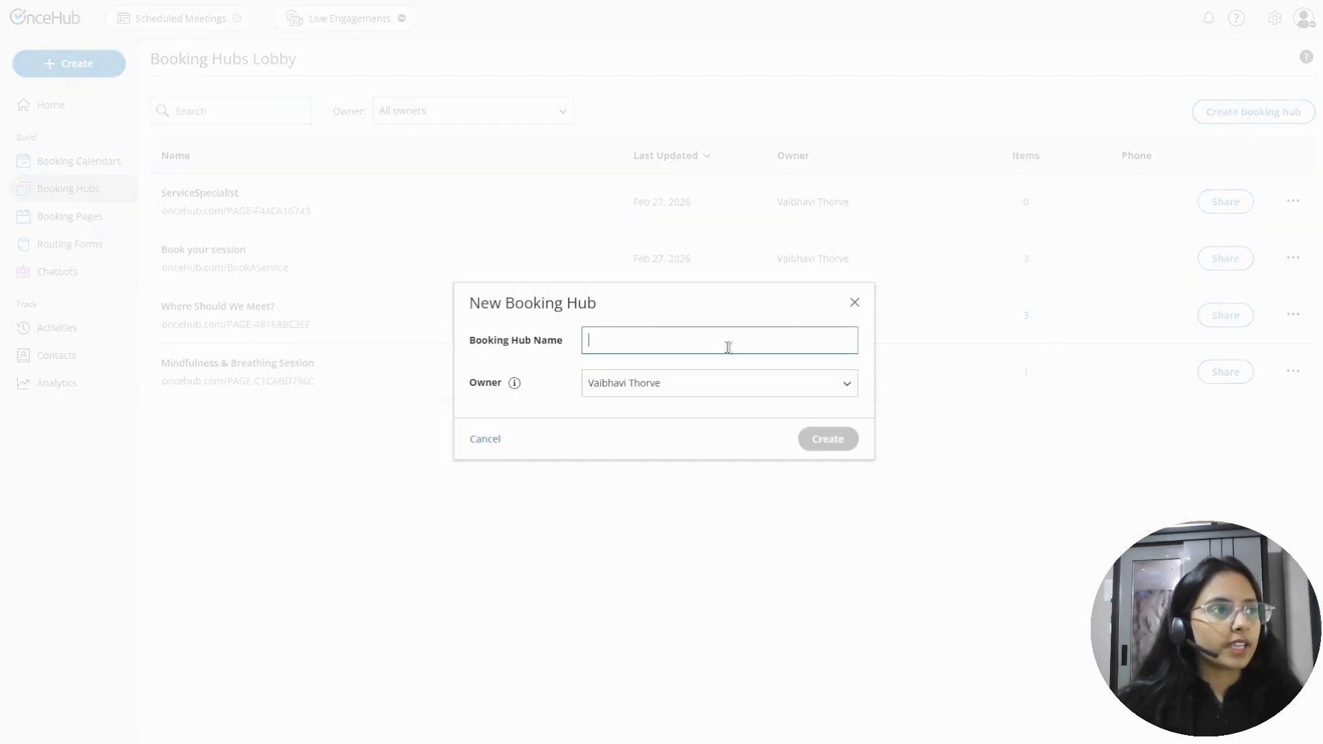
{"action": "left_click", "coordinate": [729, 396]}
{"action": "left_click", "coordinate": [826, 439]}
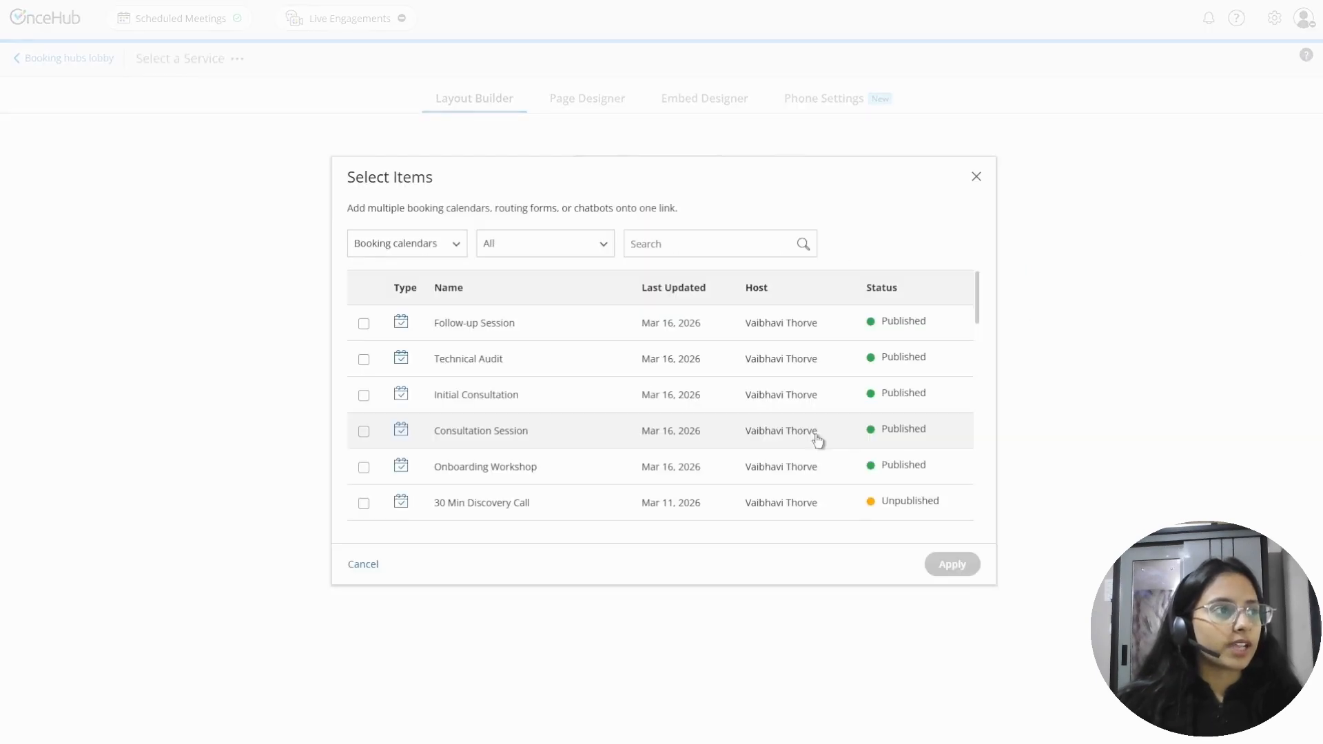
Add the Follow-up Session, Technical Audit and Initial Consultation booking calendars to the hub.
{"action": "left_click", "coordinate": [676, 332]}
{"action": "left_click", "coordinate": [678, 365]}
{"action": "left_click", "coordinate": [677, 390]}
{"action": "left_click", "coordinate": [938, 564]}
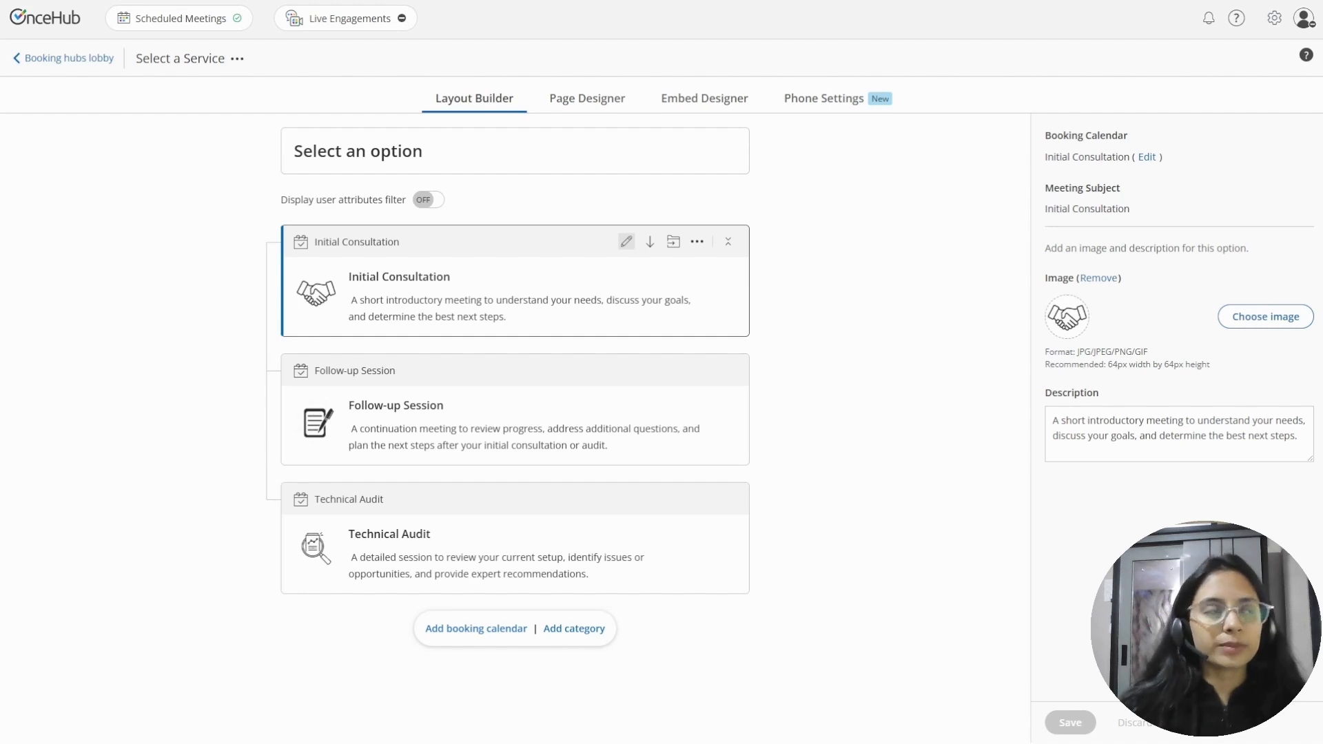
Customize the booking hub's page URL ending to "select-a-service" and save it.
{"action": "left_click", "coordinate": [587, 98]}
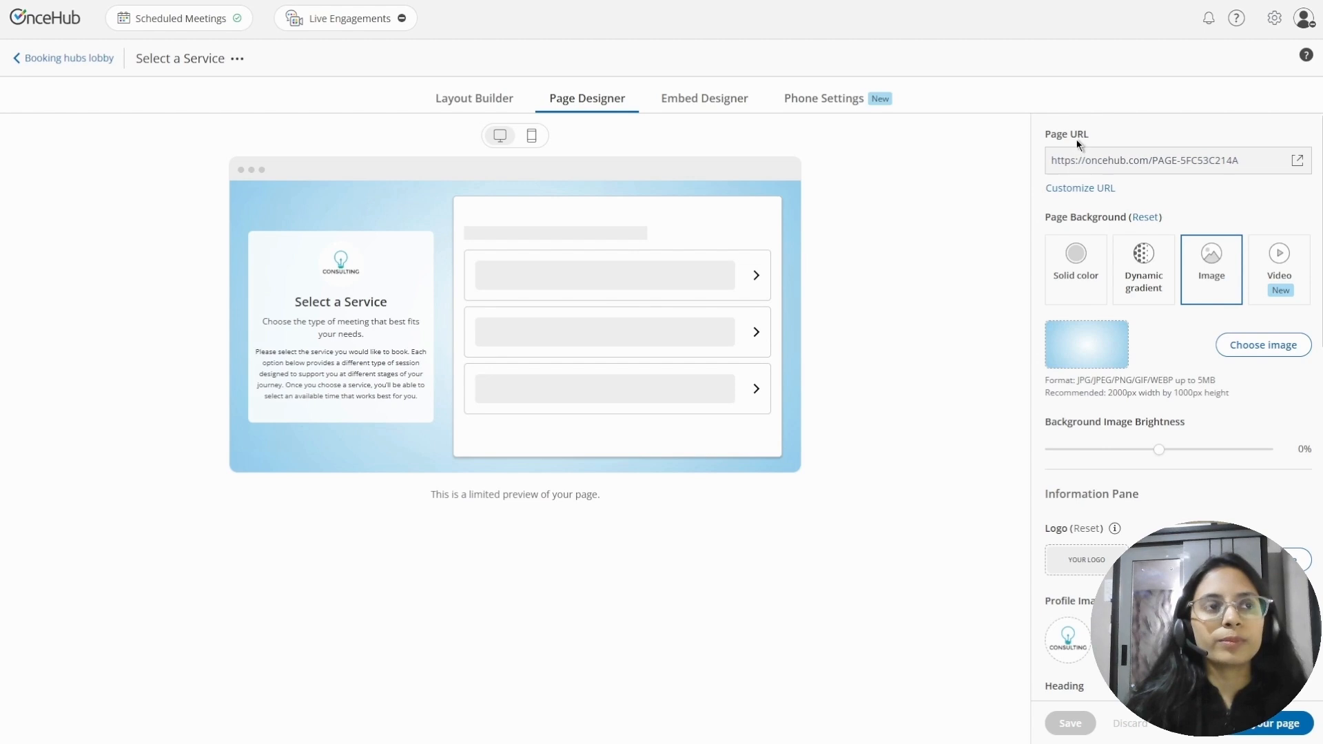
{"action": "left_click", "coordinate": [1085, 190]}
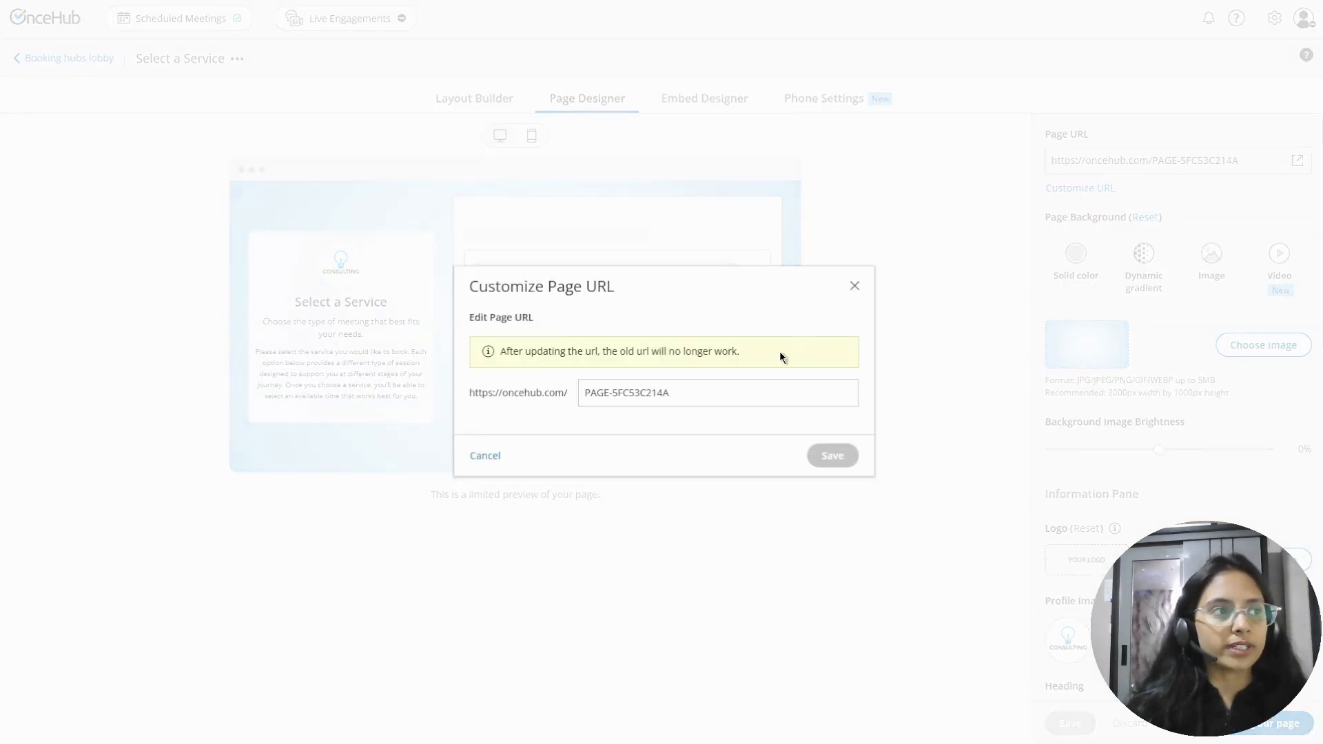
{"action": "left_click_drag", "start_coordinate": [704, 393], "coordinate": [516, 383]}
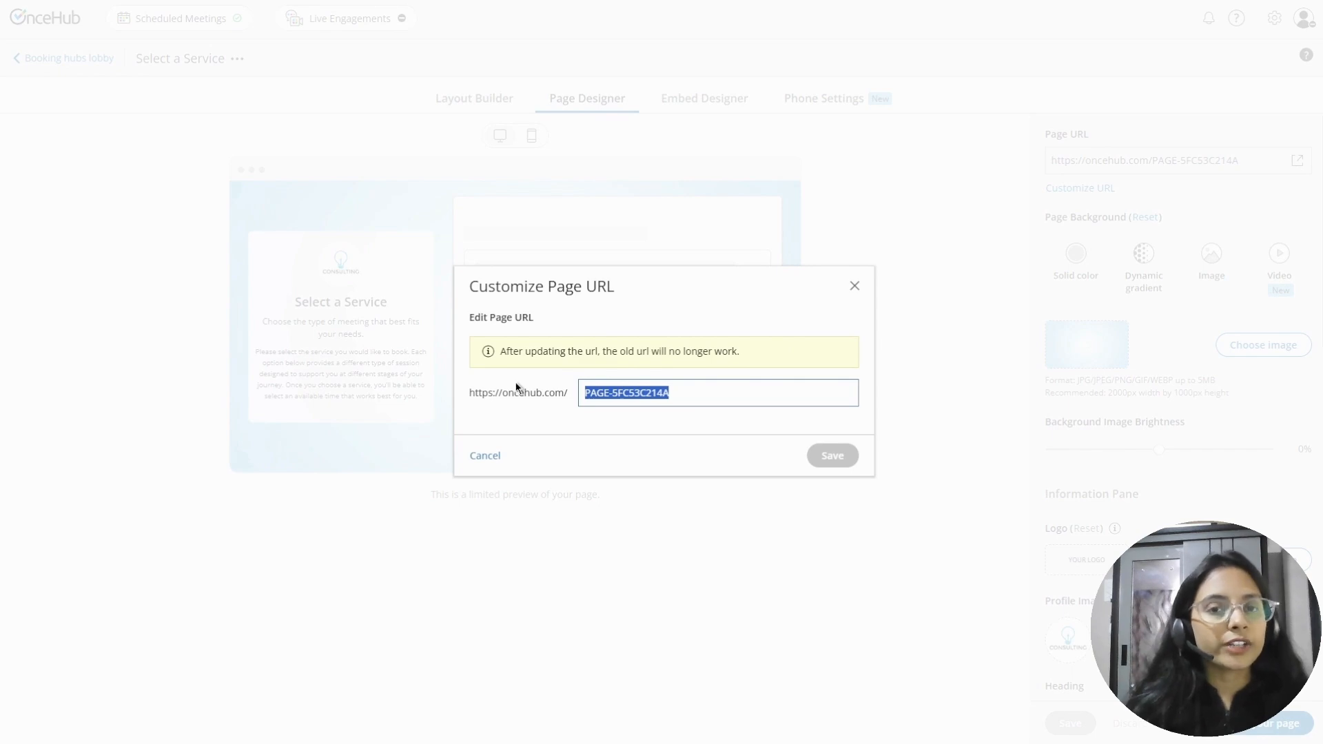
{"action": "type", "text": "selct-"}
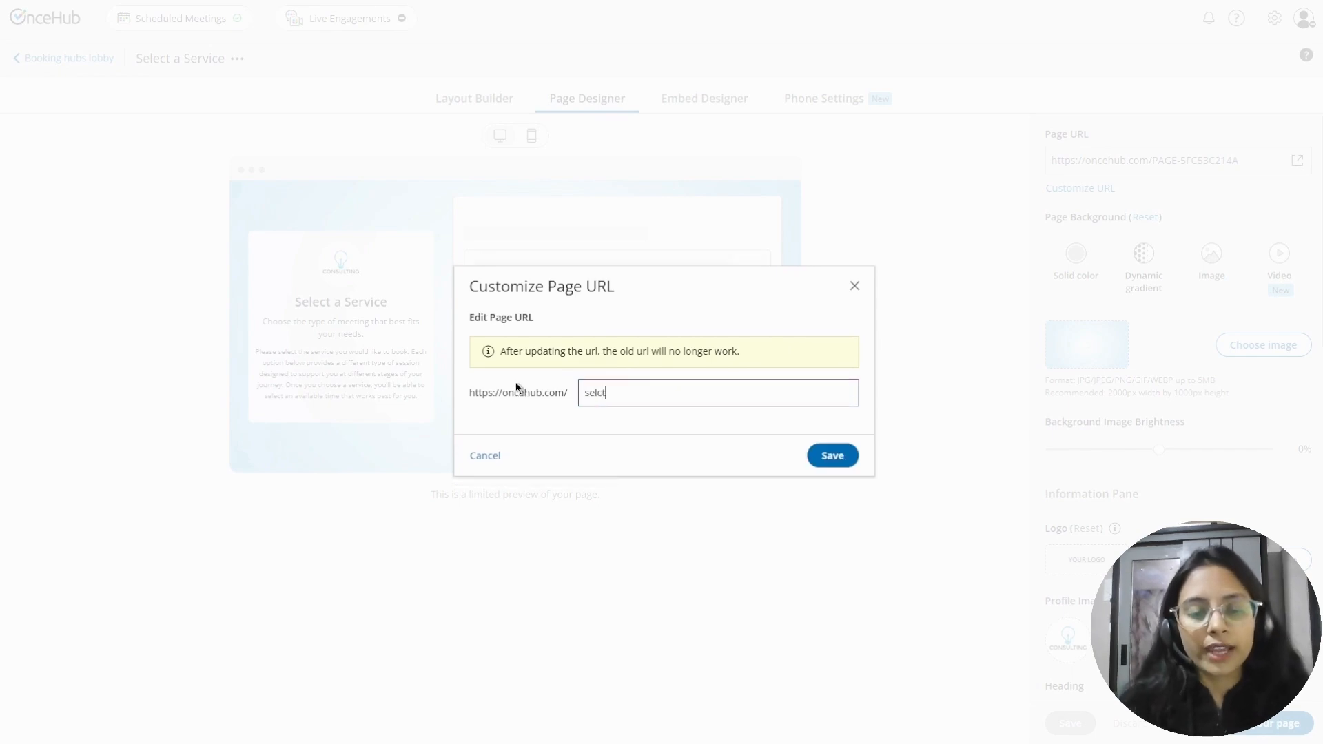
{"action": "type", "text": "a serv"}
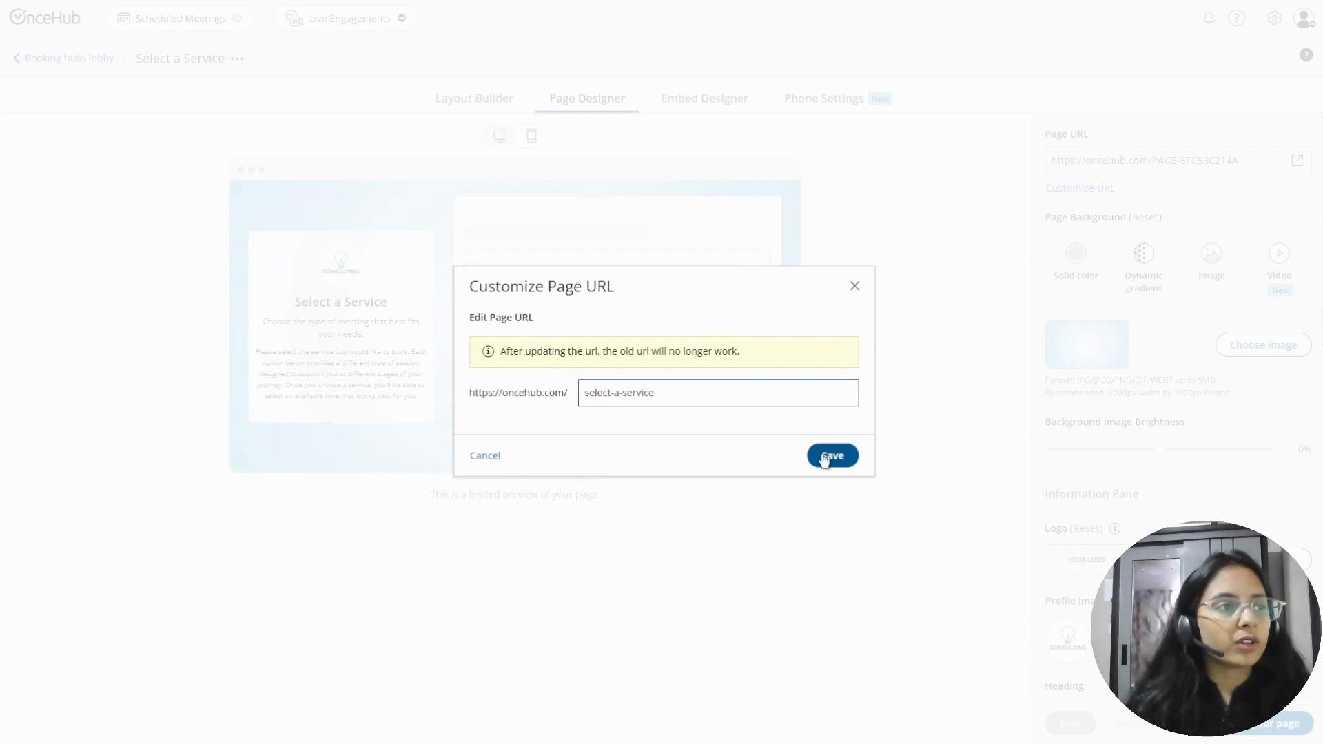
{"action": "left_click", "coordinate": [824, 458]}
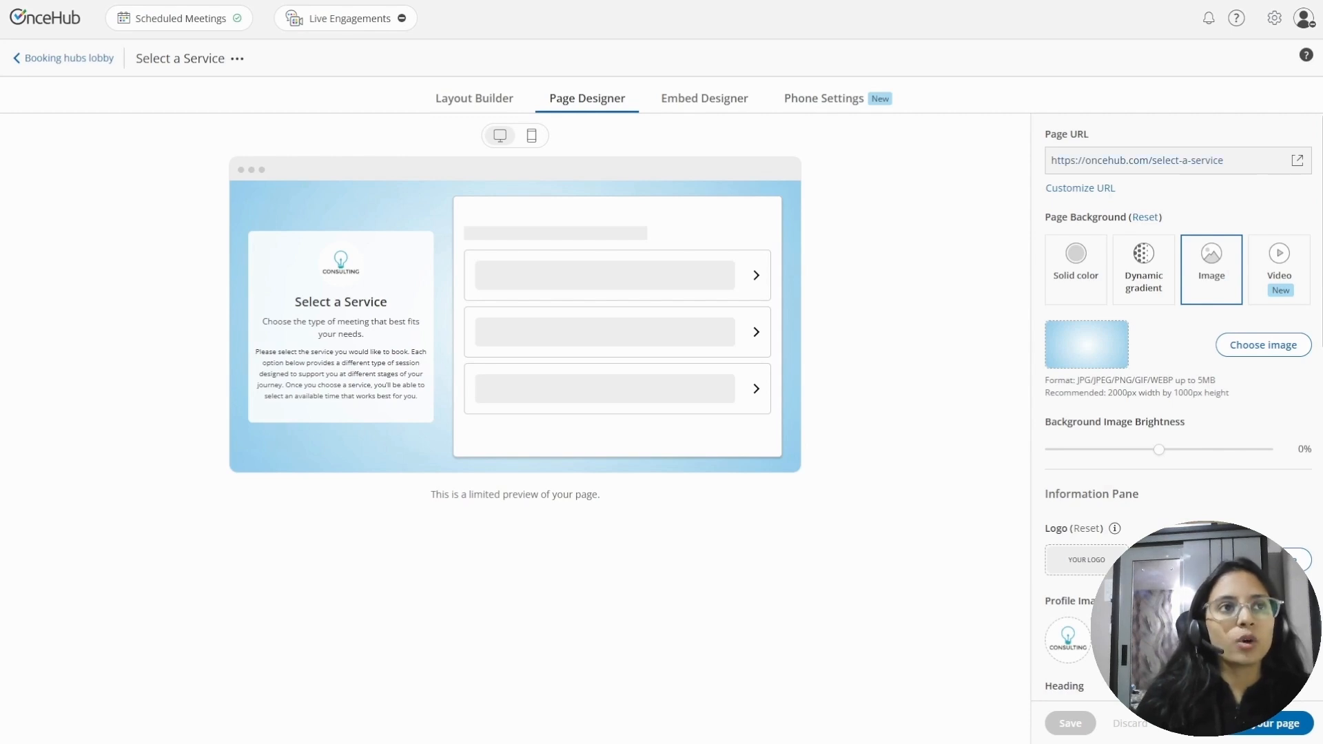
Open the hub's public booking page and choose Initial Consultation to view its available times.
{"action": "left_click", "coordinate": [1095, 167]}
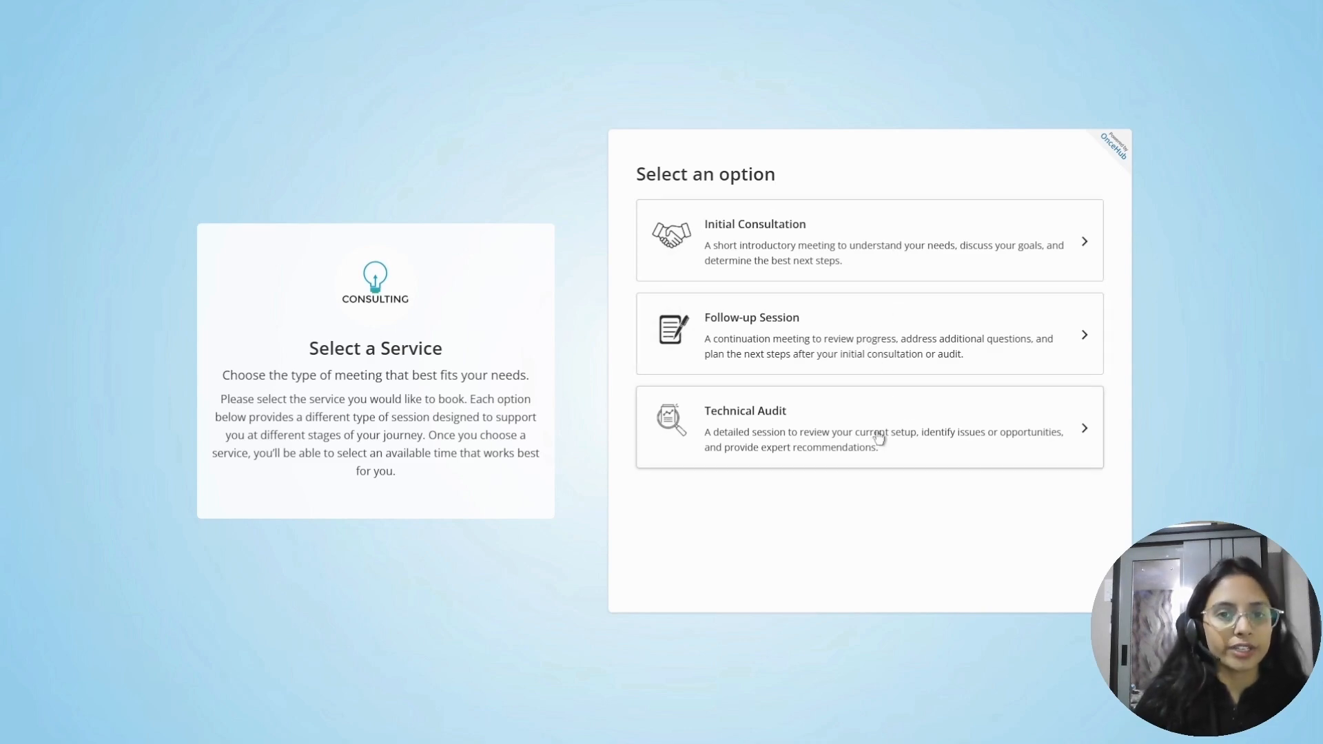
{"action": "left_click", "coordinate": [874, 272]}
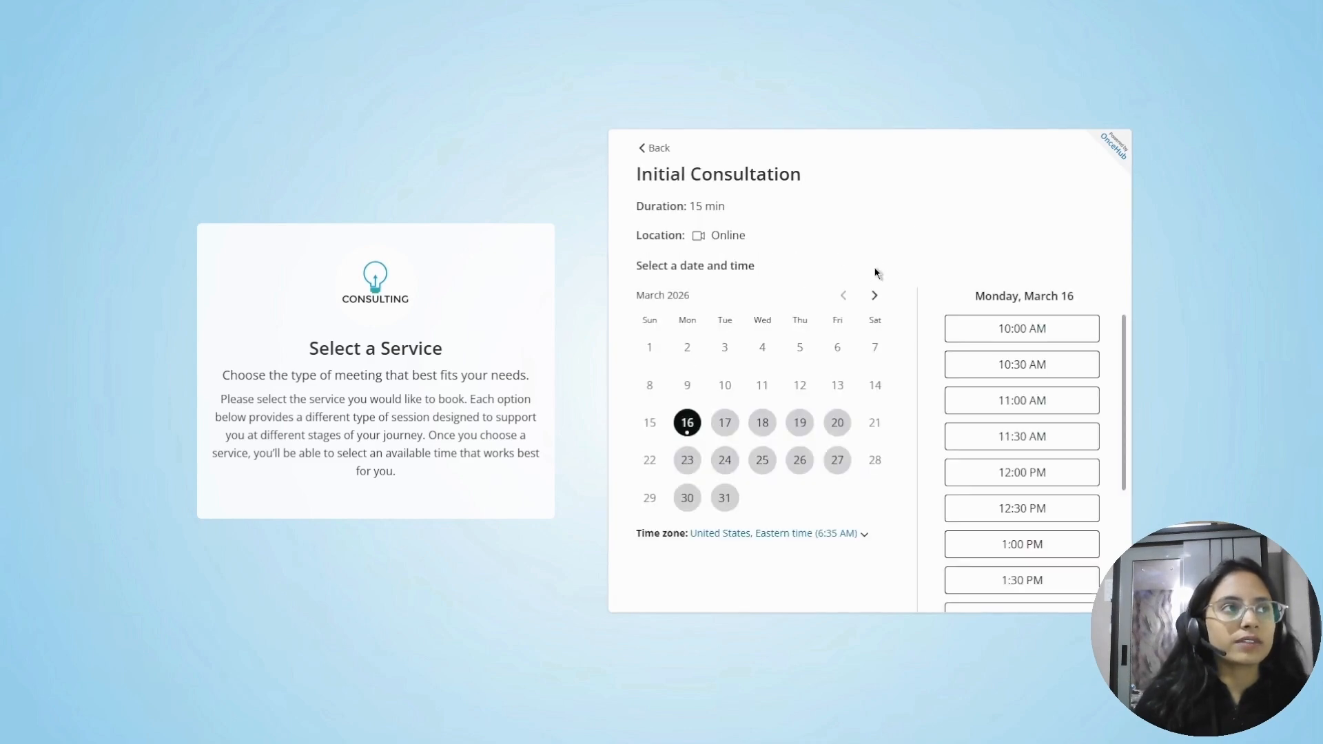